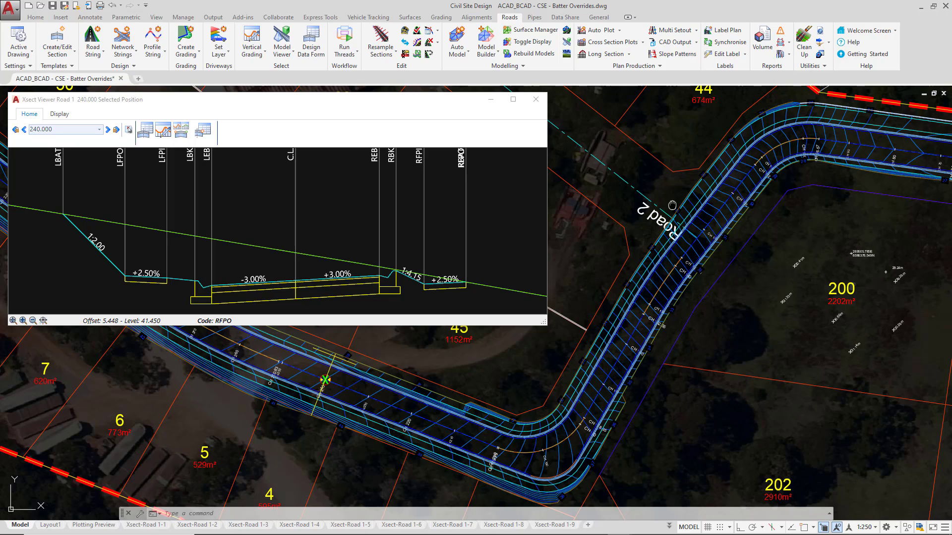
- Locate chainage 80 on Road 1 beside lot 200 and show its cross section, 80.000, in the section viewer
mouse_move(673, 206)
middle_mouse_down()
mouse_move(549, 228)
mouse_move(542, 204)
middle_mouse_up()
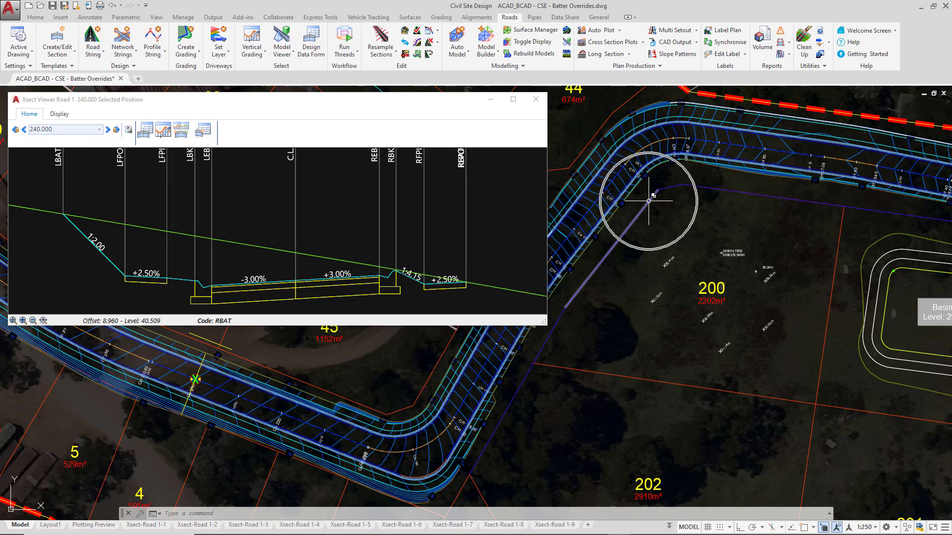
middle_click_drag(671, 206, 487, 216)
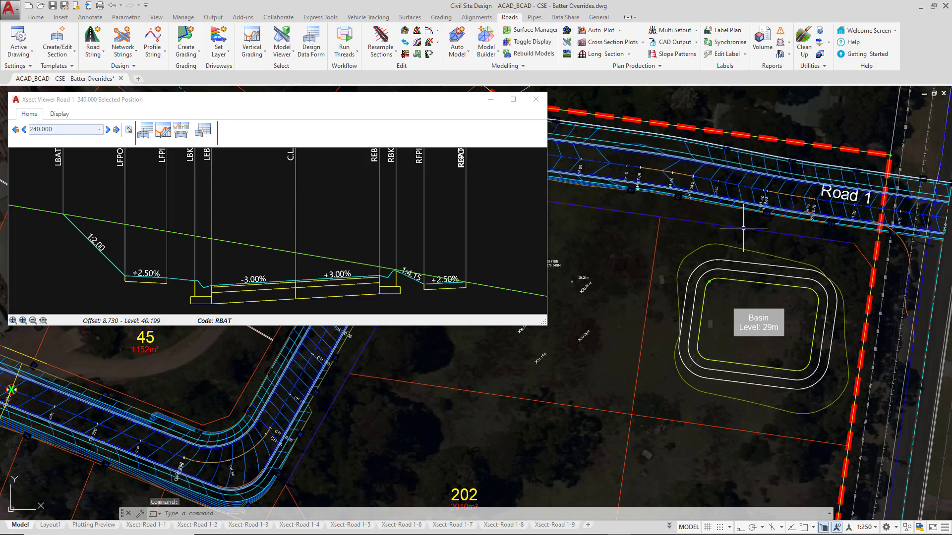
middle_click_drag(605, 322, 645, 319)
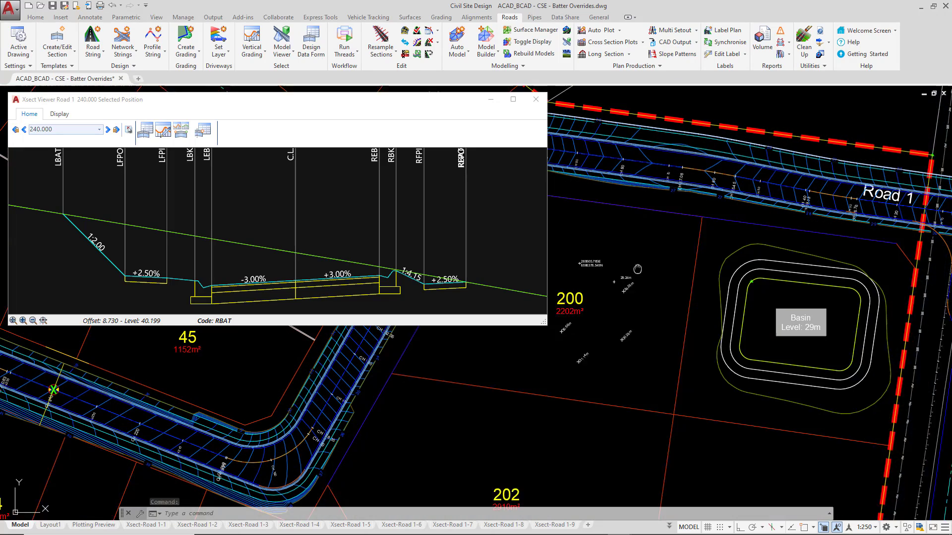
middle_click_drag(623, 264, 669, 270)
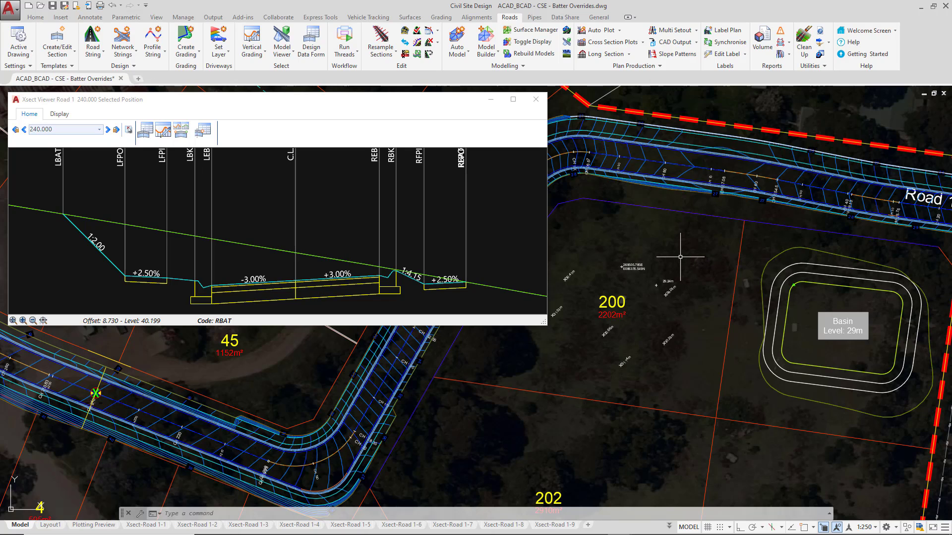
scroll(669, 162, "up", 4)
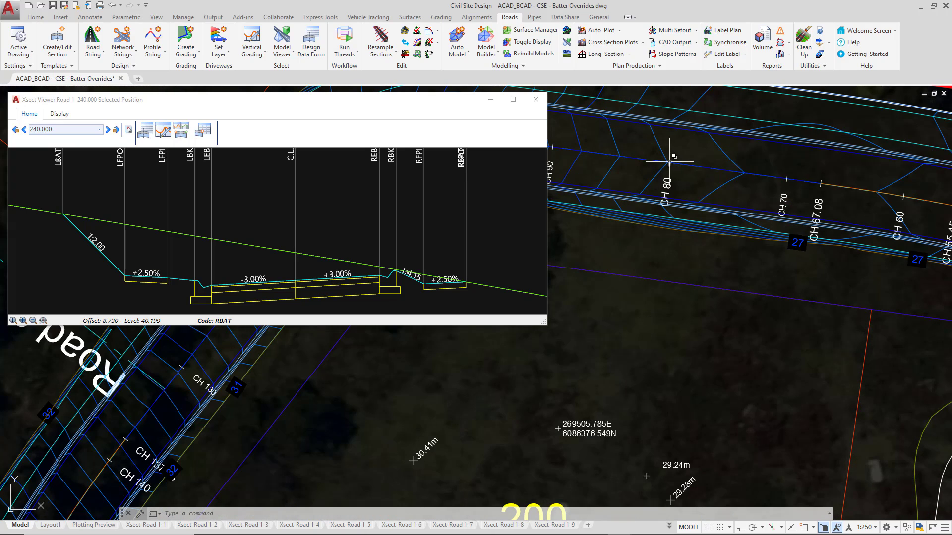
scroll(669, 161, "down", 2)
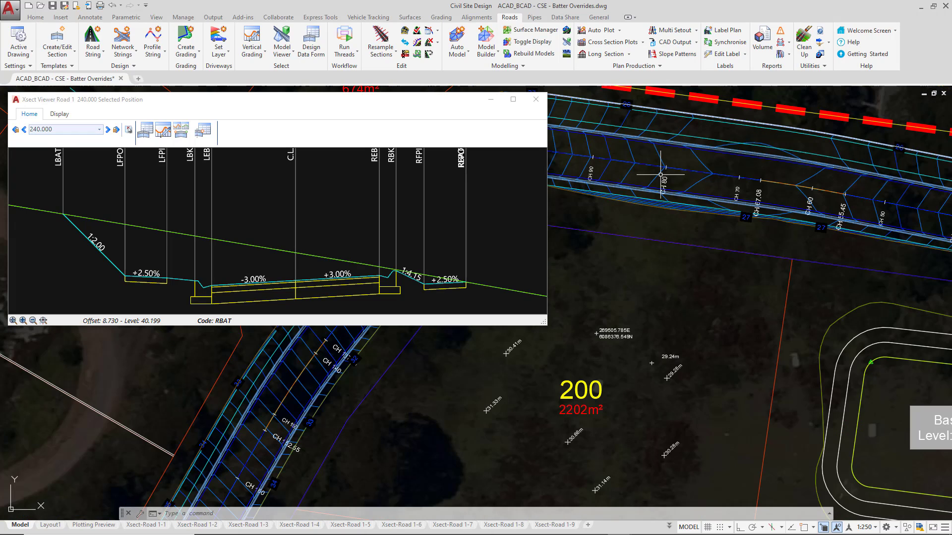
left_click(99, 130)
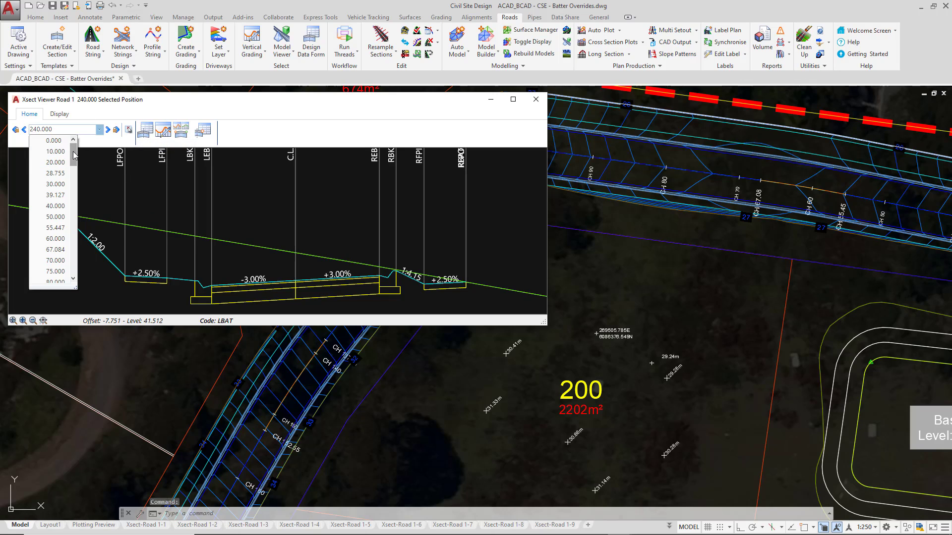
scroll(73, 159, "down", 3)
left_click(56, 180)
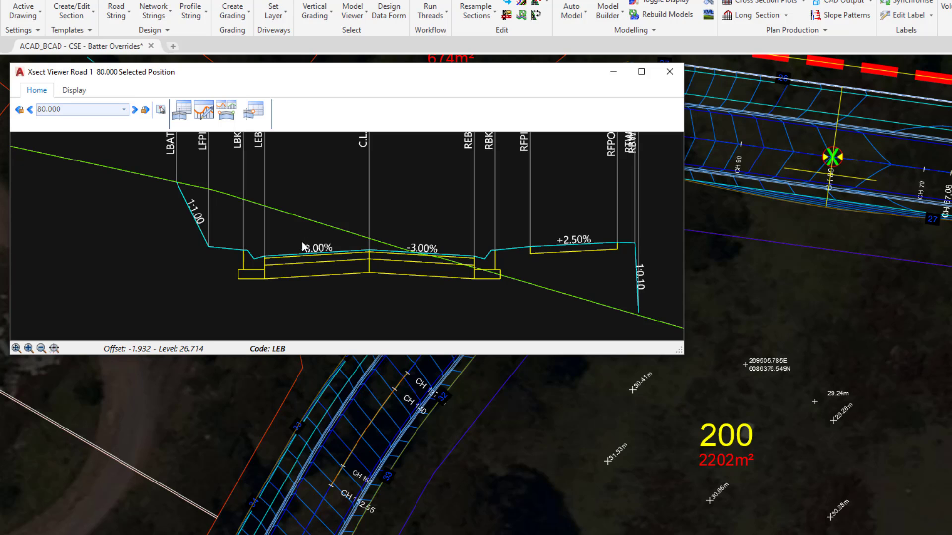
- Add a second default object for the cross section view, applied to all strings with the display item type Alignment
left_click(74, 90)
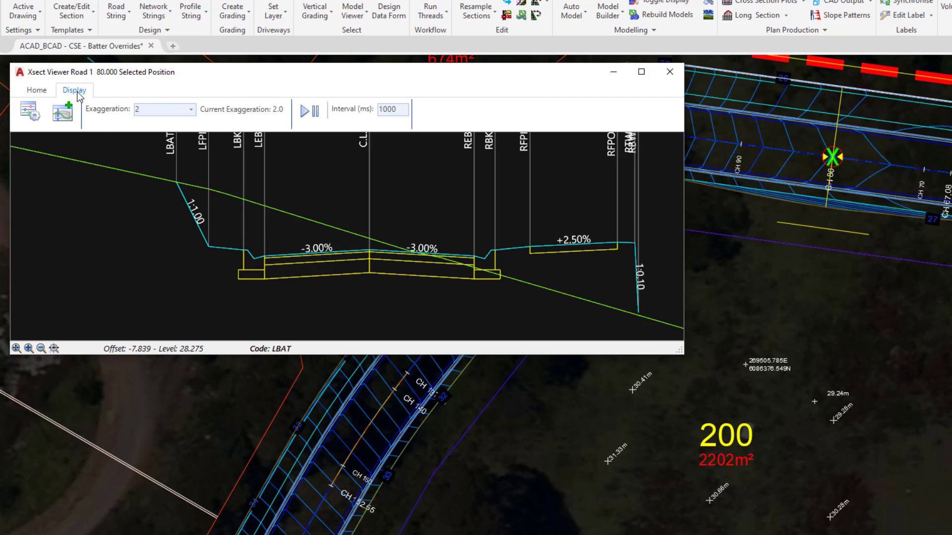
left_click(61, 113)
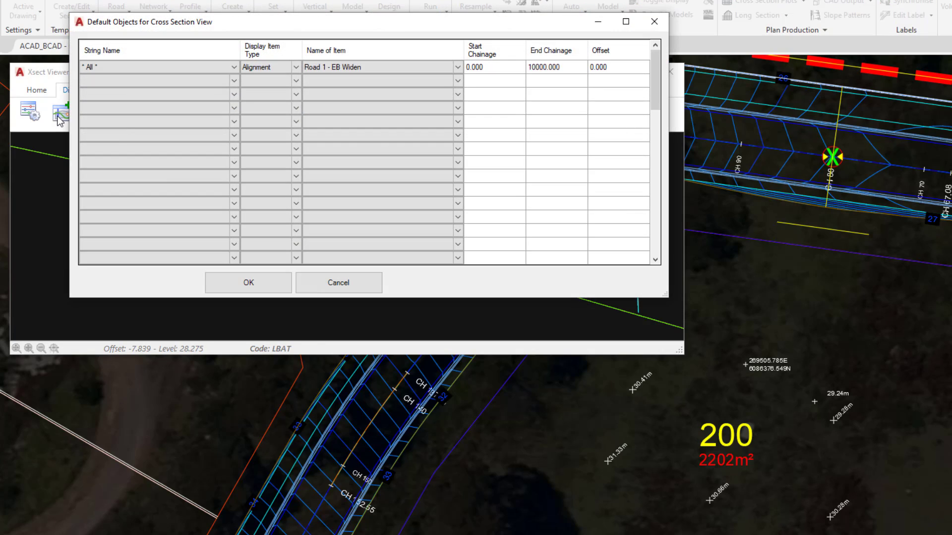
left_click(233, 80)
left_click(233, 80)
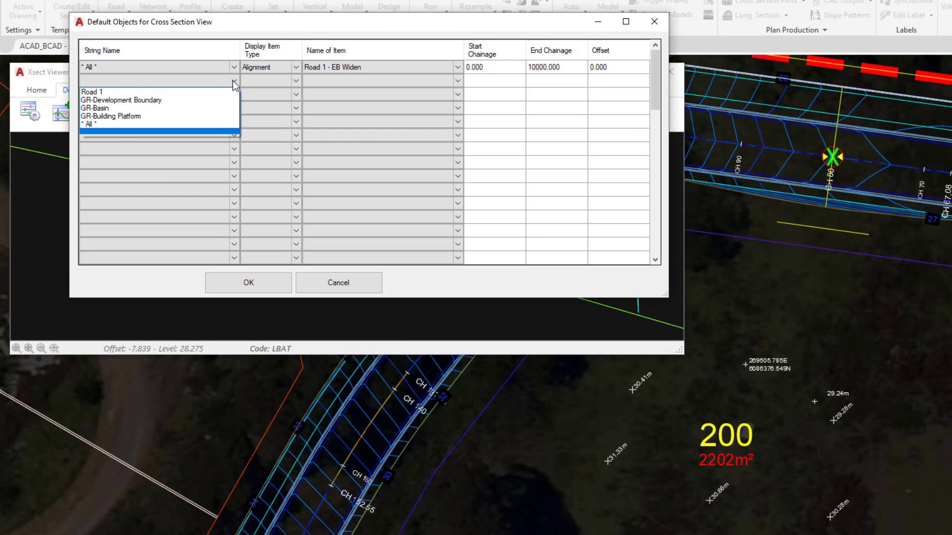
left_click(129, 127)
left_click(296, 80)
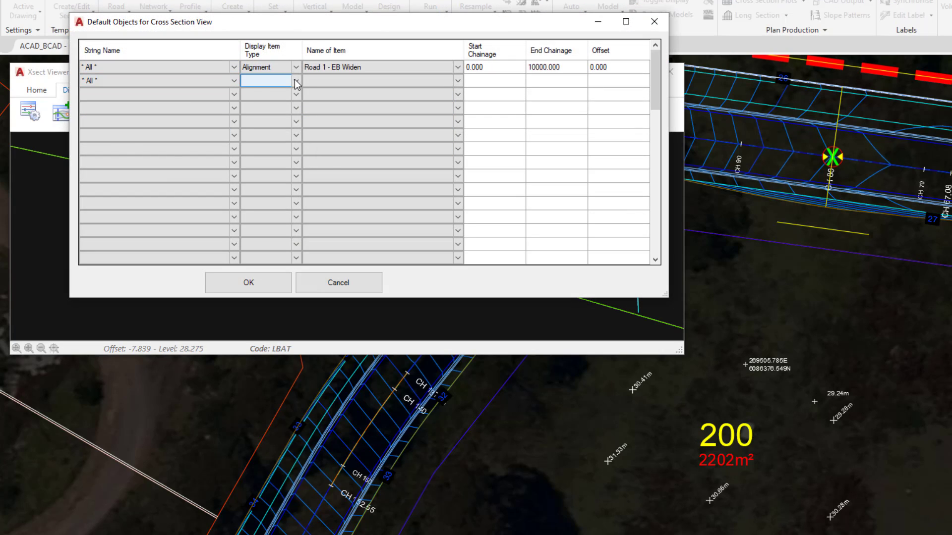
left_click(296, 80)
left_click(286, 101)
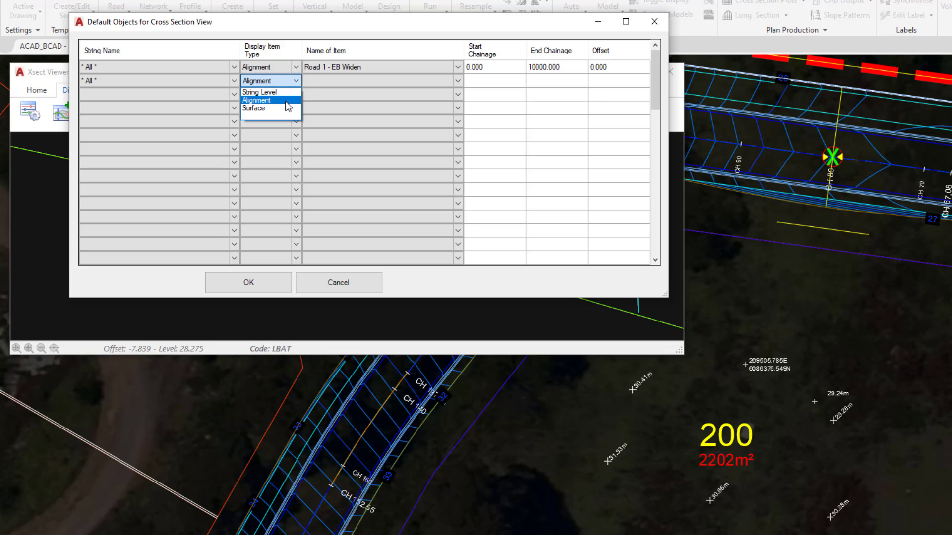
- Assign the Road 1 - Batter Extents alignment to the new display row, from chainage 0 to 100000, and accept the default objects
left_click(457, 80)
left_click(457, 80)
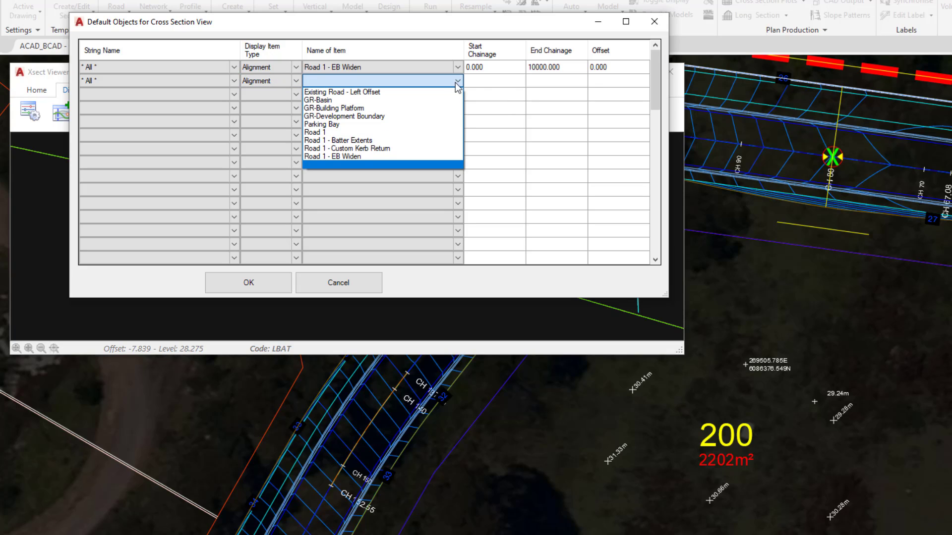
left_click(351, 141)
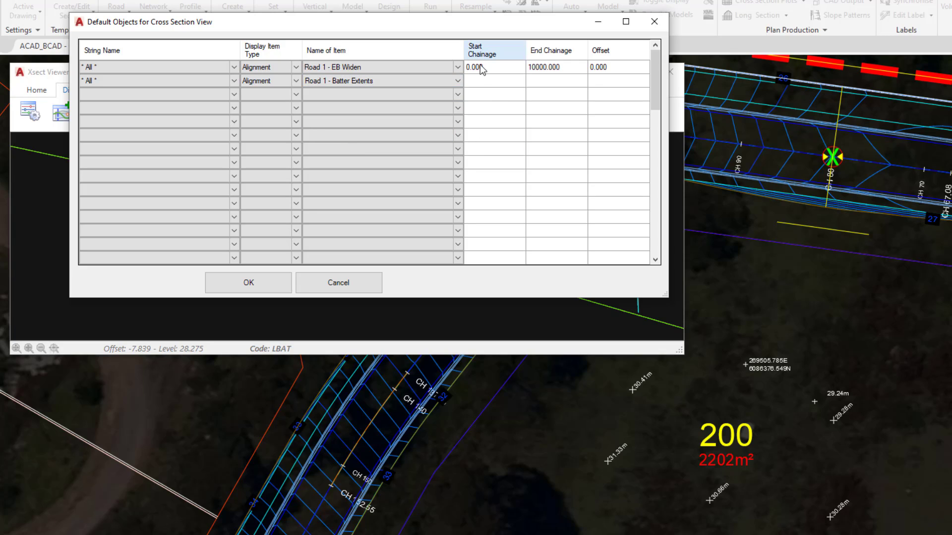
left_click(480, 80)
type("0")
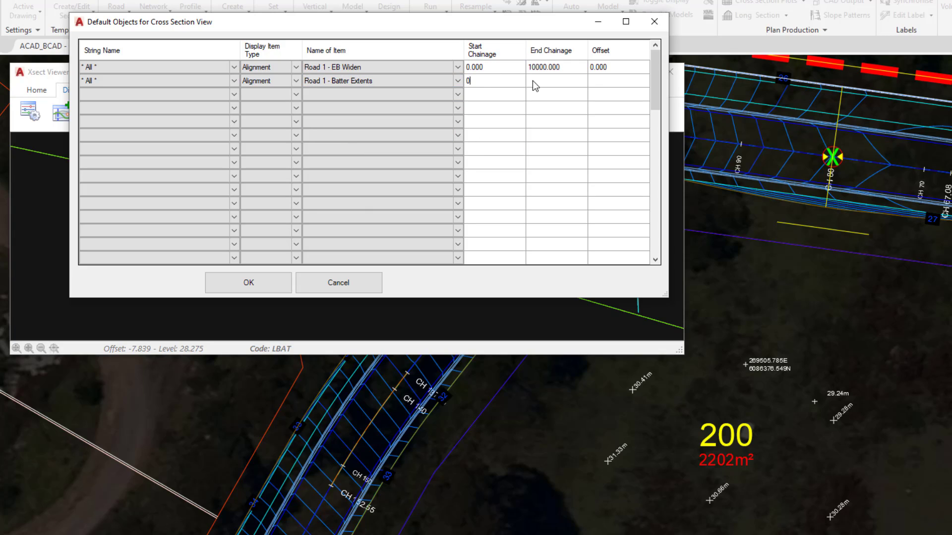
type("100000")
left_click(250, 283)
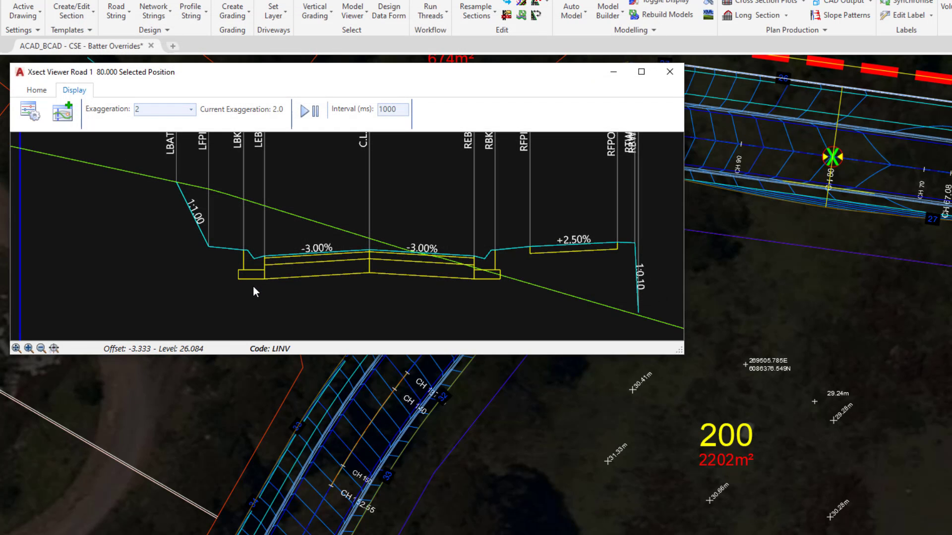
left_click(20, 158)
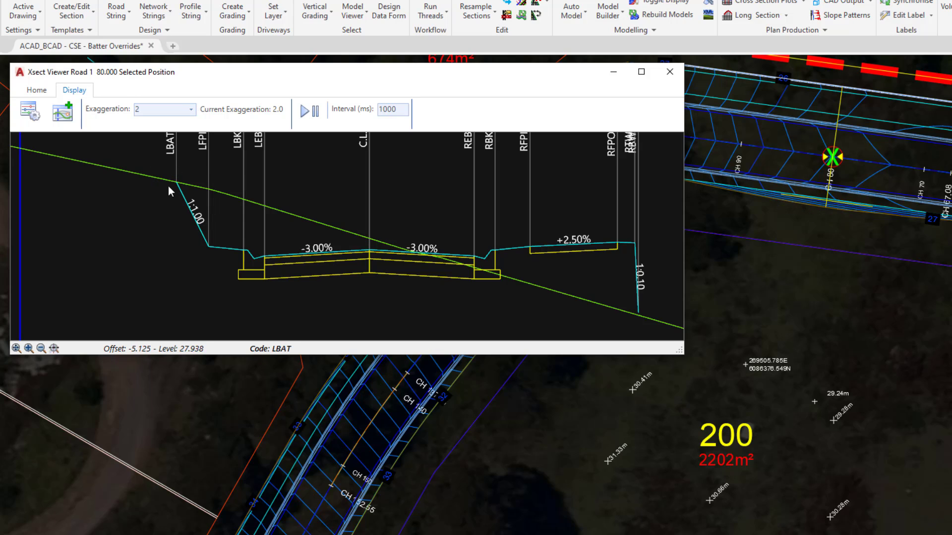
- Start a slope batter override from the Road 1 cross section and set its end chainage to 180
right_click(187, 146)
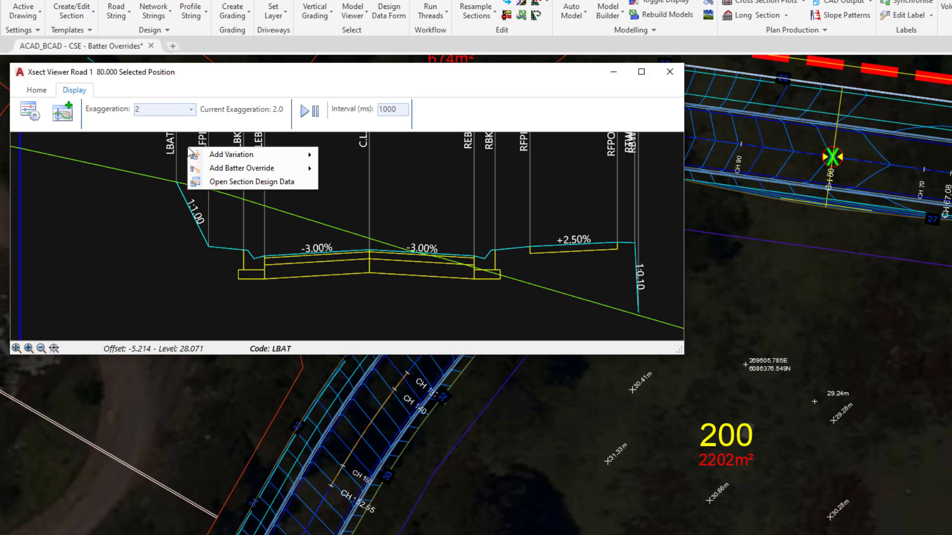
mouse_move(246, 174)
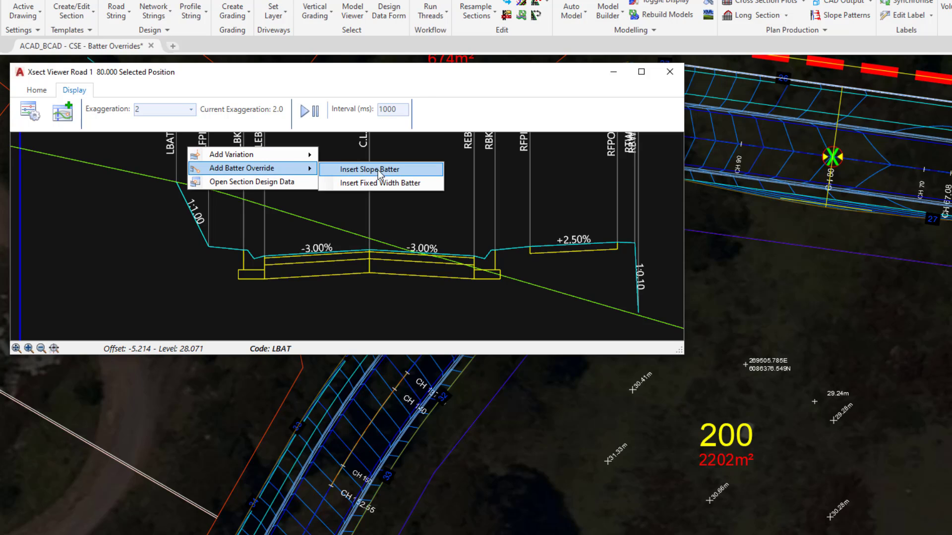
left_click(422, 170)
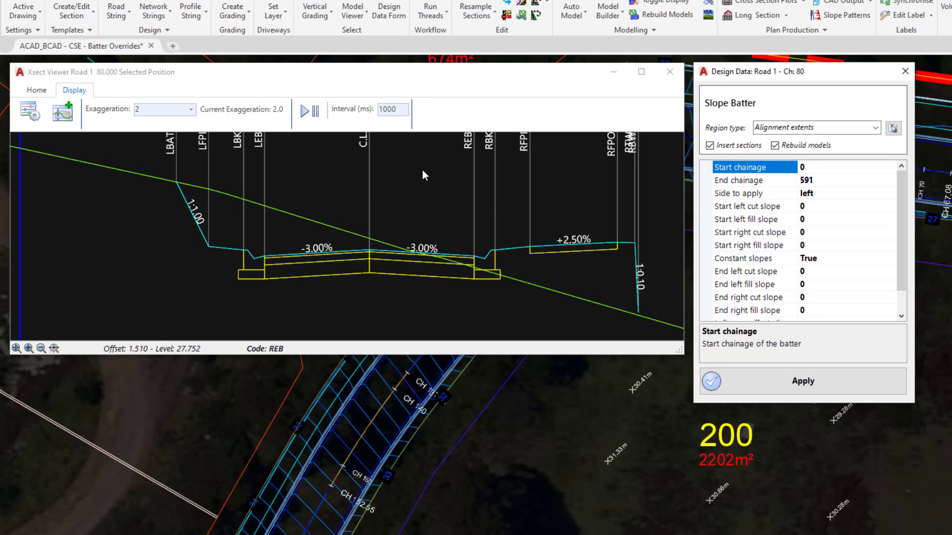
left_click(817, 181)
left_click(773, 176)
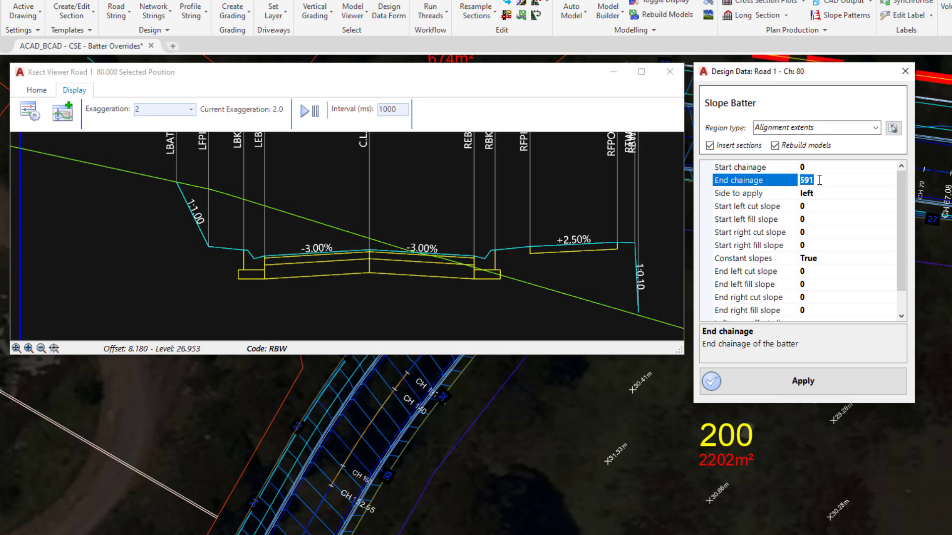
type("180")
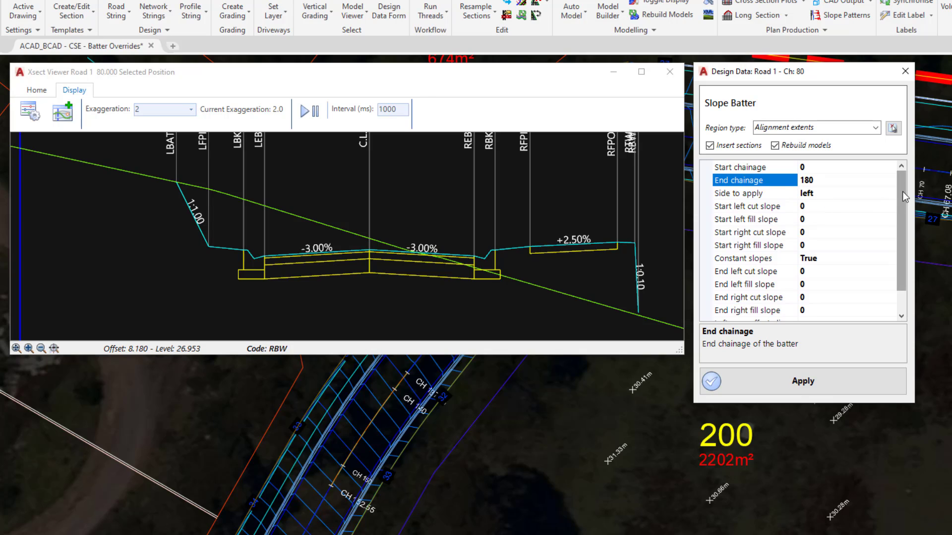
- Set the slope batter's left maximum offset alignment to Road 1 - Batter Extents and apply the override
left_click_drag(902, 192, 904, 216)
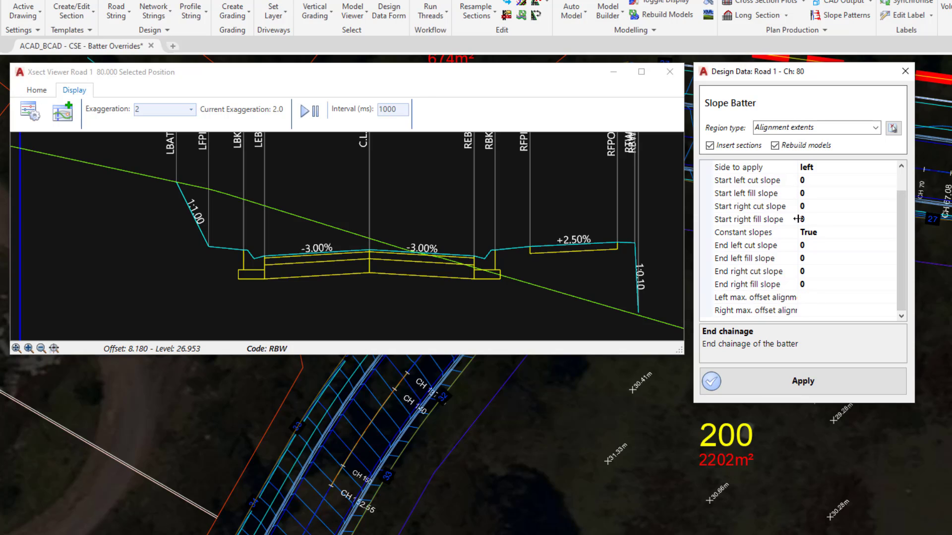
left_click(862, 296)
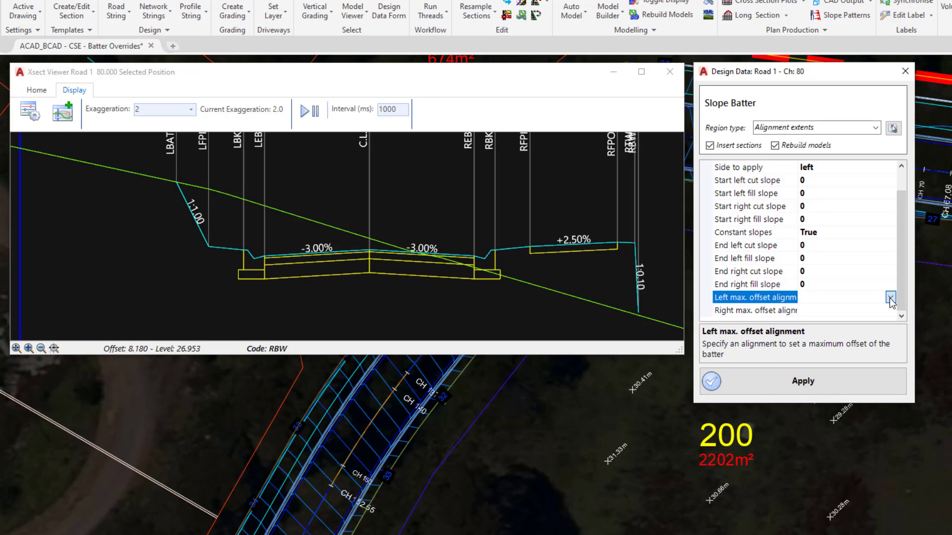
left_click(891, 297)
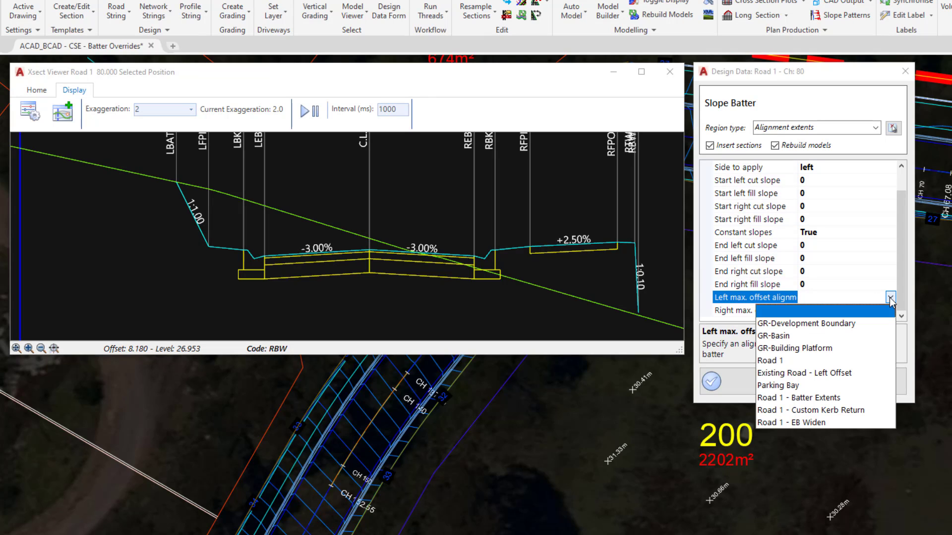
left_click(839, 399)
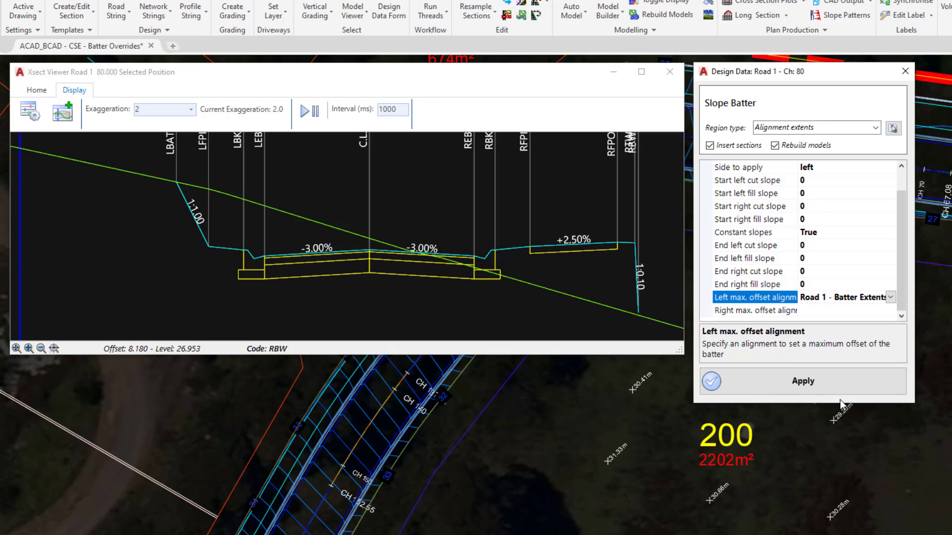
left_click(814, 382)
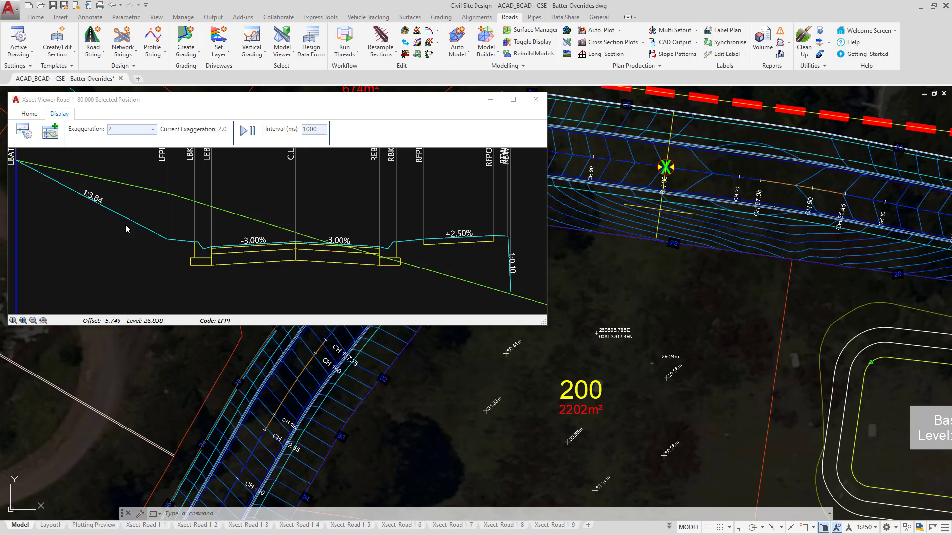
- Step through the Road 1 cross sections around chainage 80 and examine the left batter in section and in plan
left_click(28, 114)
left_click(108, 130)
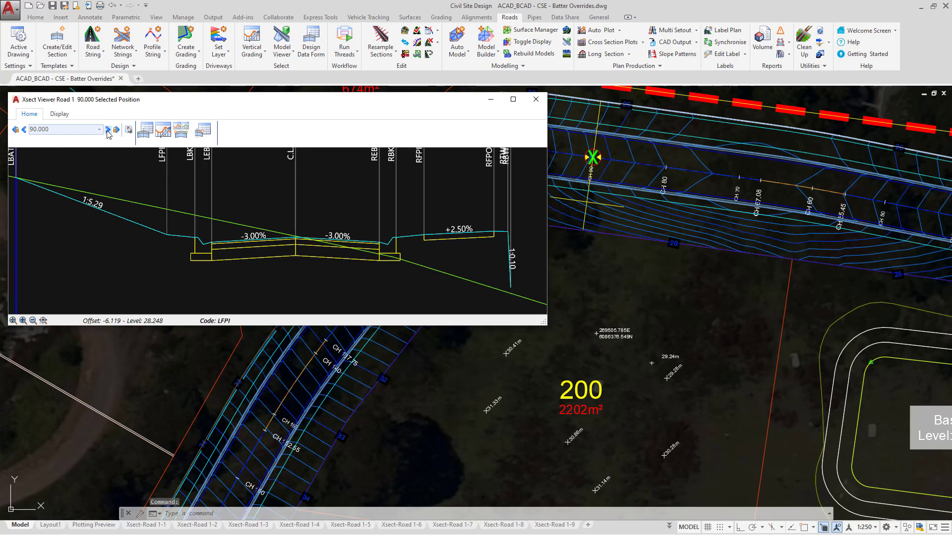
left_click(107, 130)
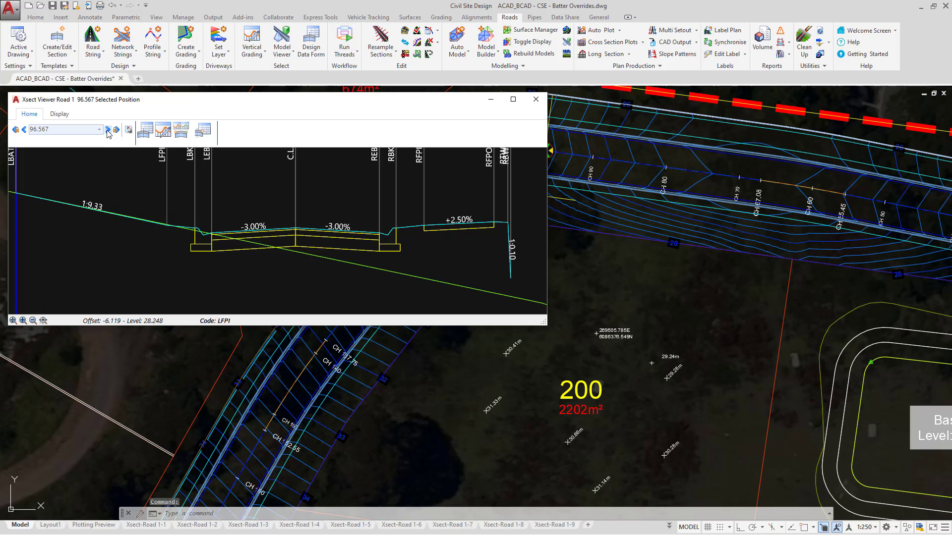
left_click(23, 130)
left_click(23, 130)
left_click(24, 130)
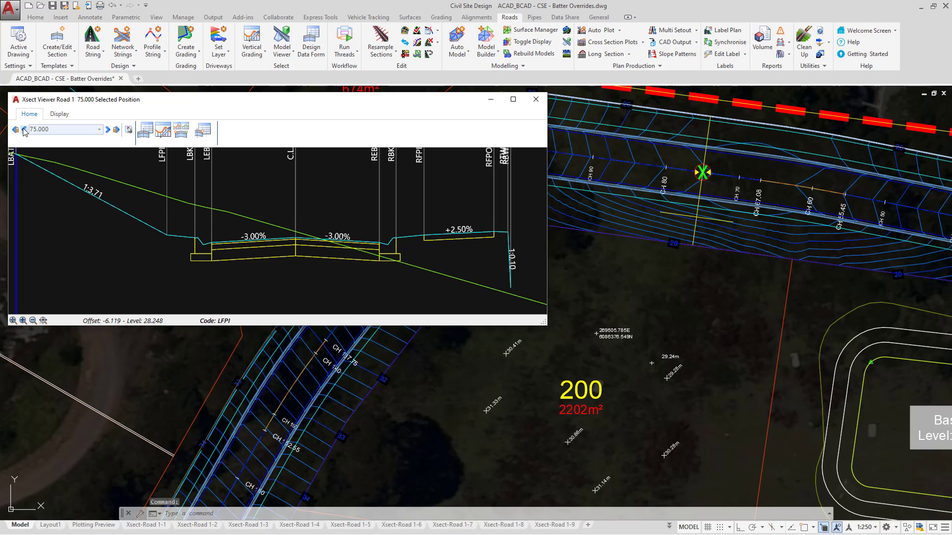
scroll(628, 292, "down", 2)
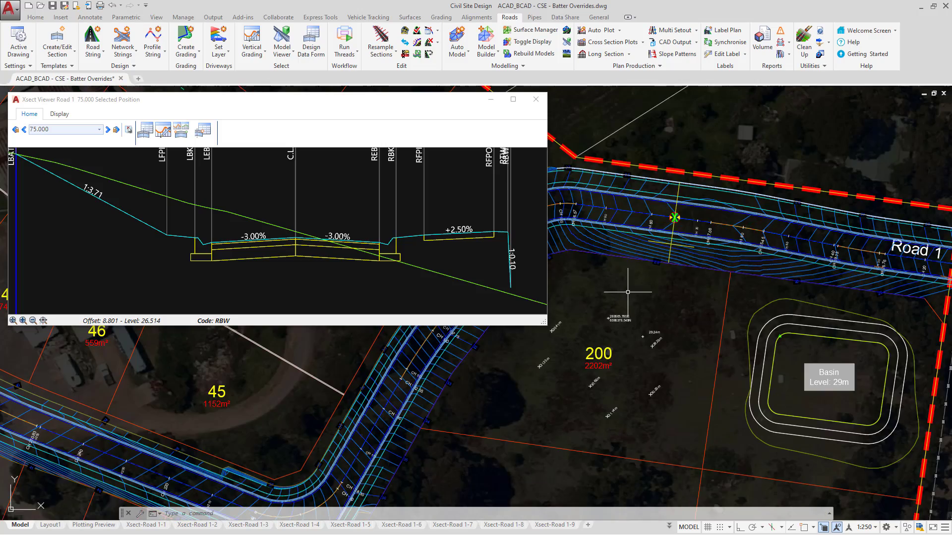
scroll(667, 270, "down", 2)
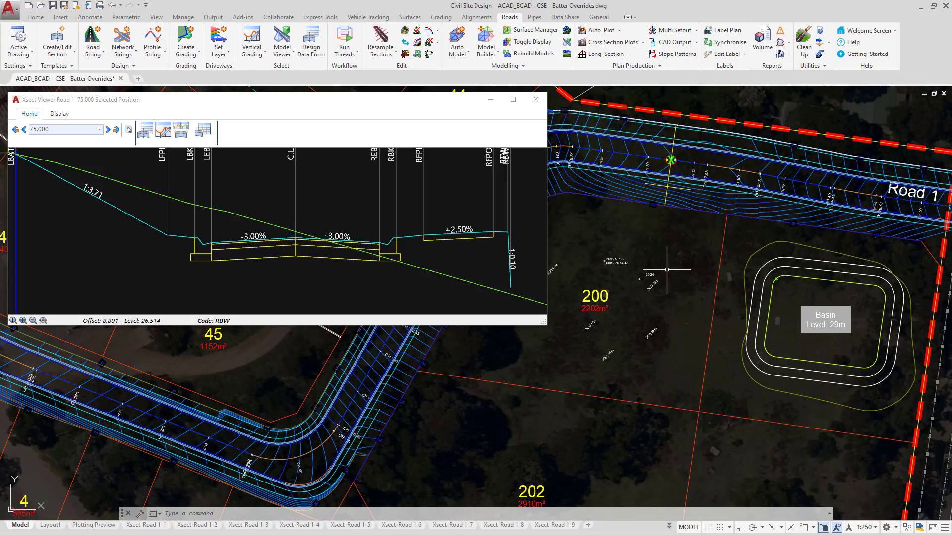
mouse_move(667, 269)
middle_mouse_down()
mouse_move(748, 288)
mouse_move(659, 248)
mouse_move(674, 259)
mouse_move(679, 319)
middle_mouse_up()
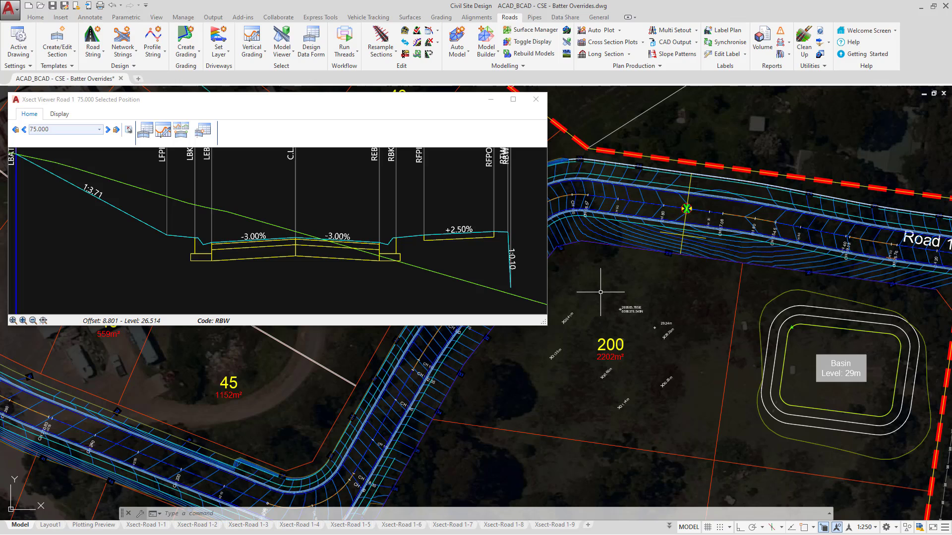
- Open the Road 1 section design data at chainage 75 and set the left slope batter's start left cut slope to 5
right_click(256, 174)
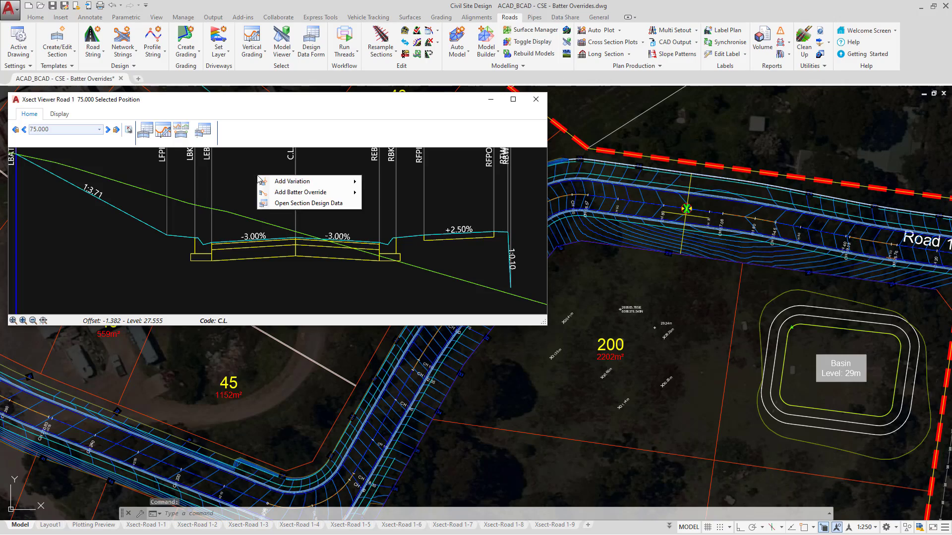
left_click(321, 203)
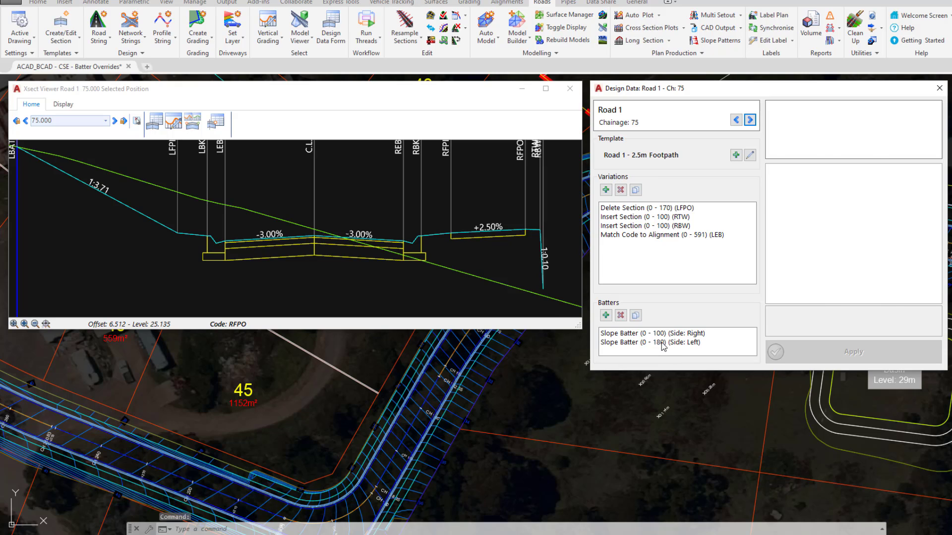
left_click(663, 346)
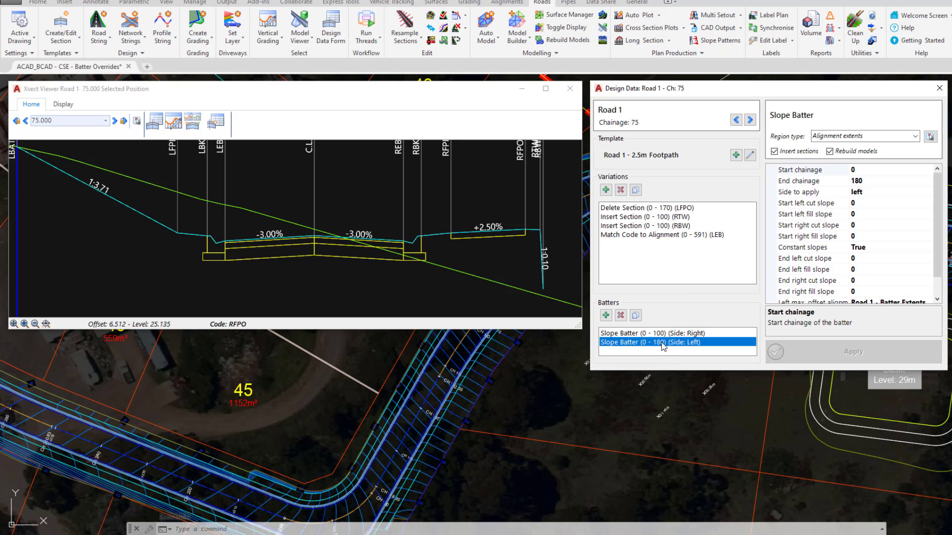
left_click(860, 203)
left_click_drag(860, 204, 841, 202)
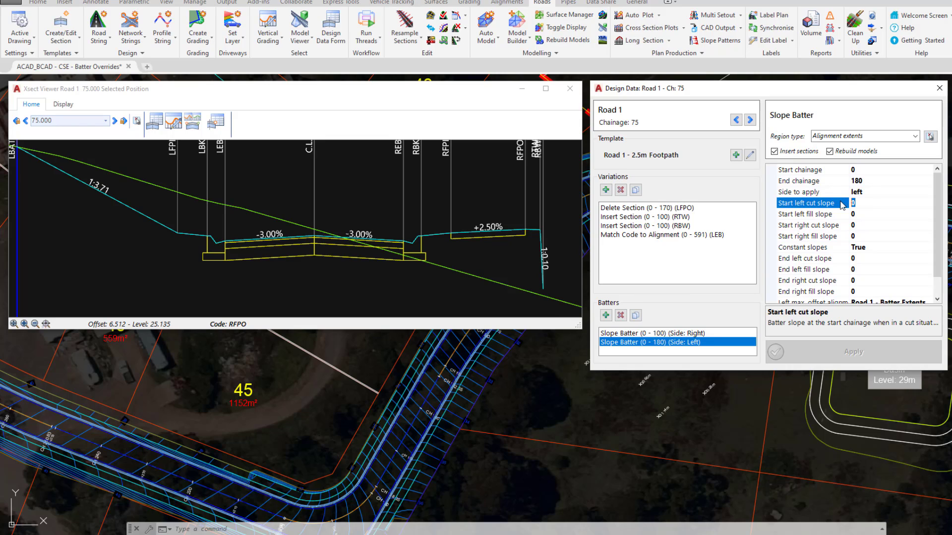
type("5")
- Set the left slope batter's start left fill slope to 5, apply the override and close the design data
left_click(861, 214)
left_click_drag(860, 214, 845, 214)
type("5")
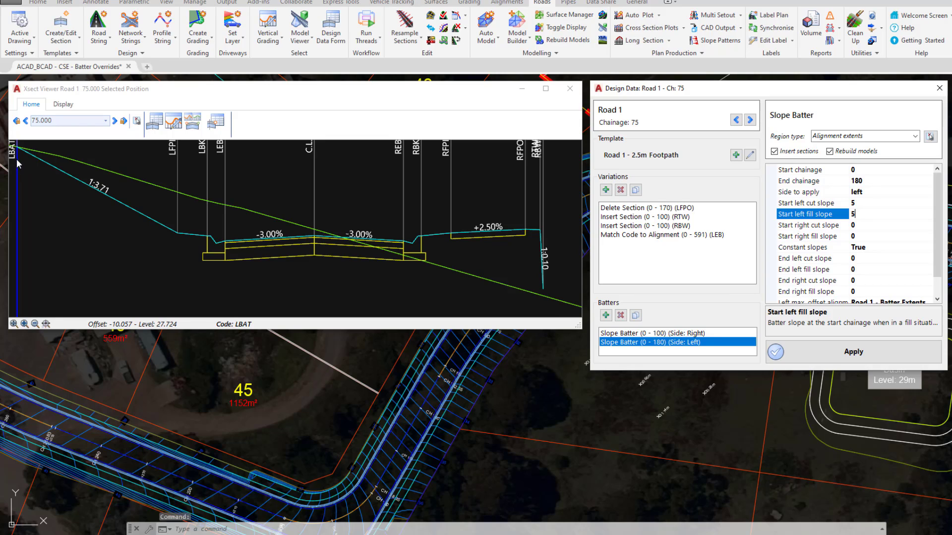
left_click(861, 354)
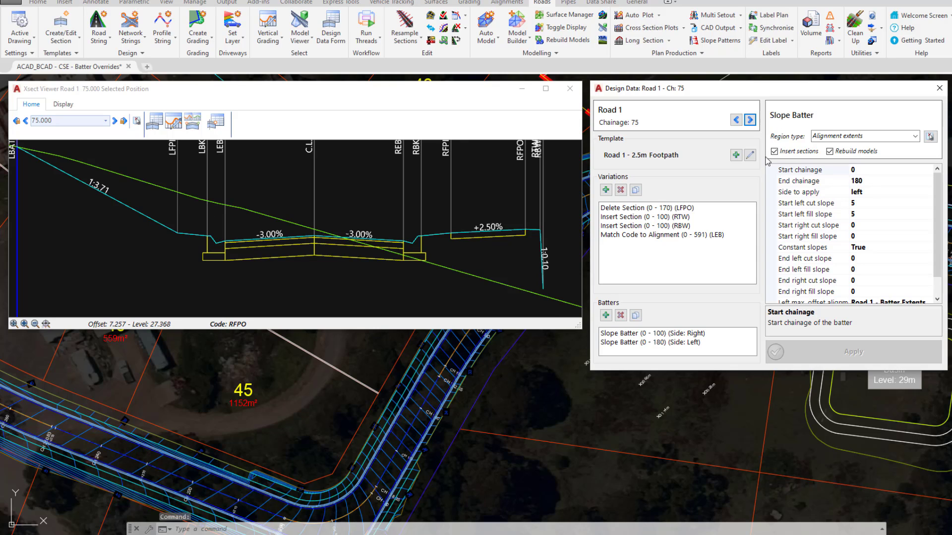
left_click(939, 89)
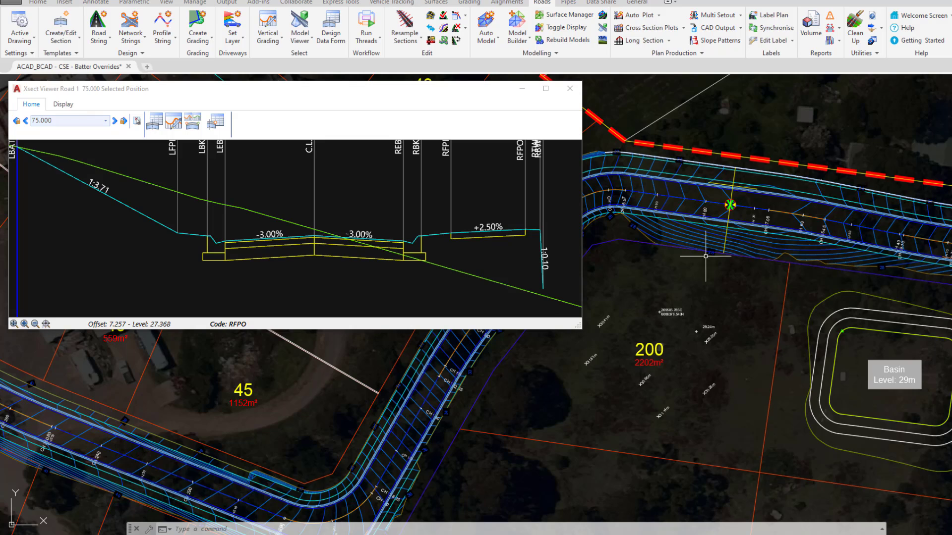
- Step through the Road 1 cross sections from chainage 75 to 110 and examine the left batter in section and plan
scroll(688, 244, "up", 3)
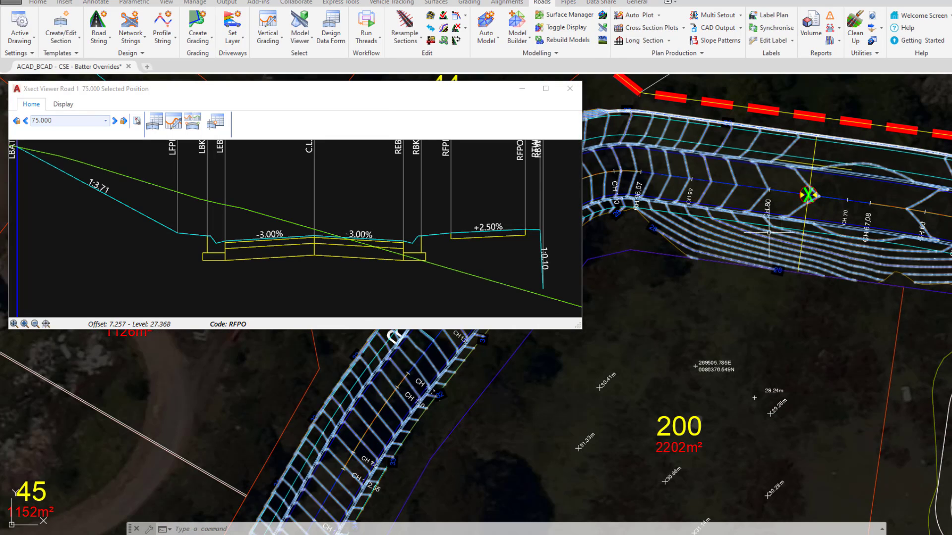
key("ctrl")
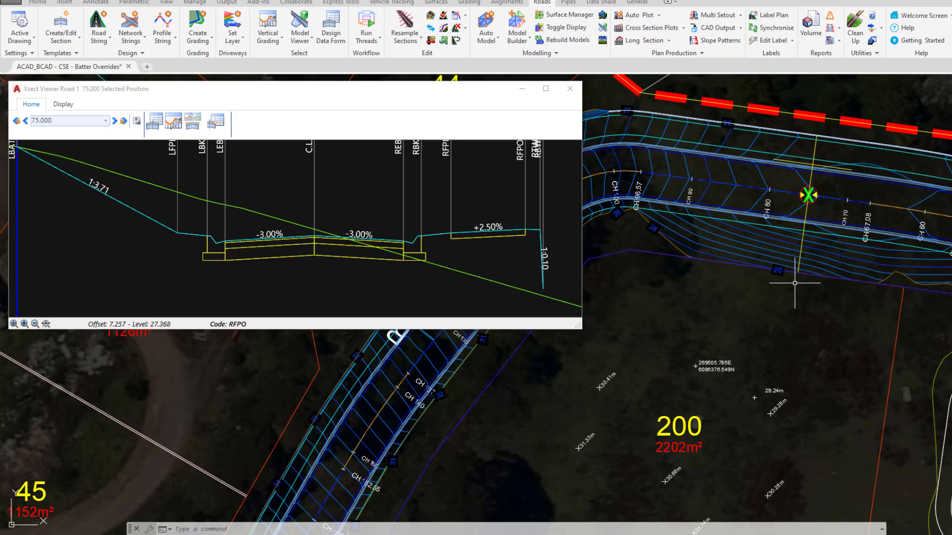
middle_click_drag(791, 272, 905, 255)
left_click(115, 120)
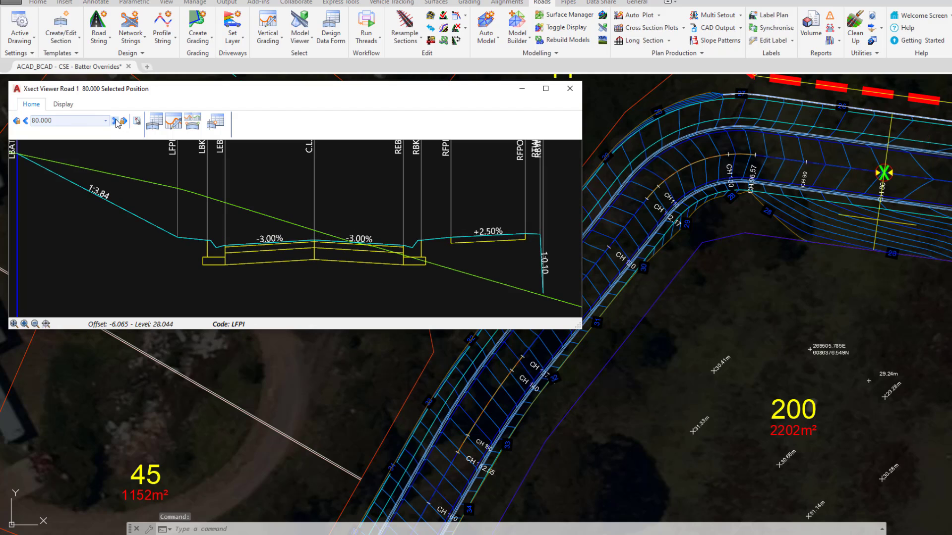
left_click(115, 121)
left_click(115, 120)
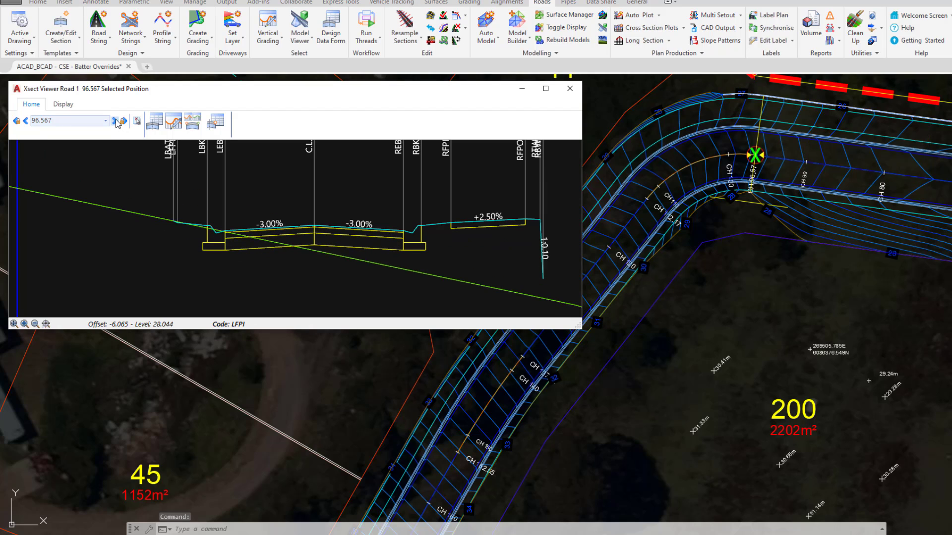
left_click(115, 121)
left_click(115, 120)
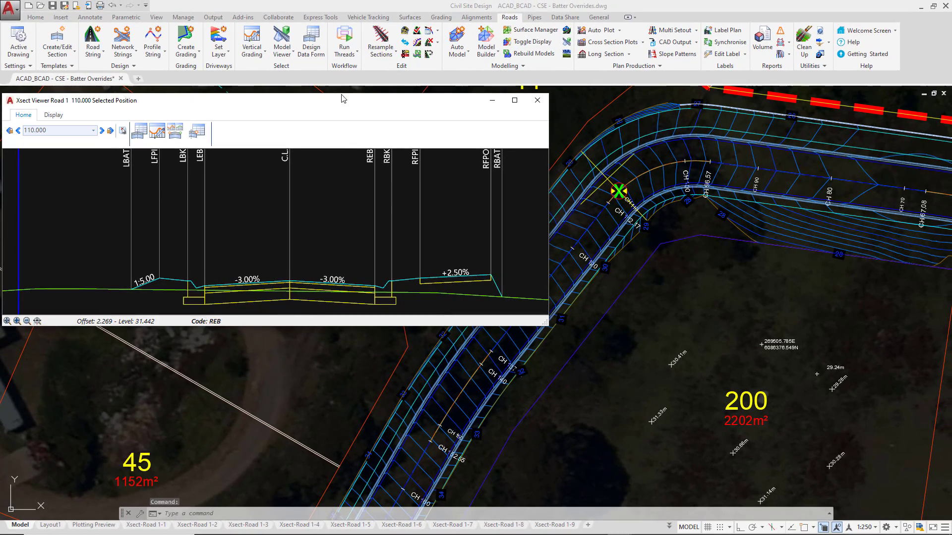
- Open the 3D Model Viewer and examine the Road 1 batters along the bend near the basin
left_click(282, 39)
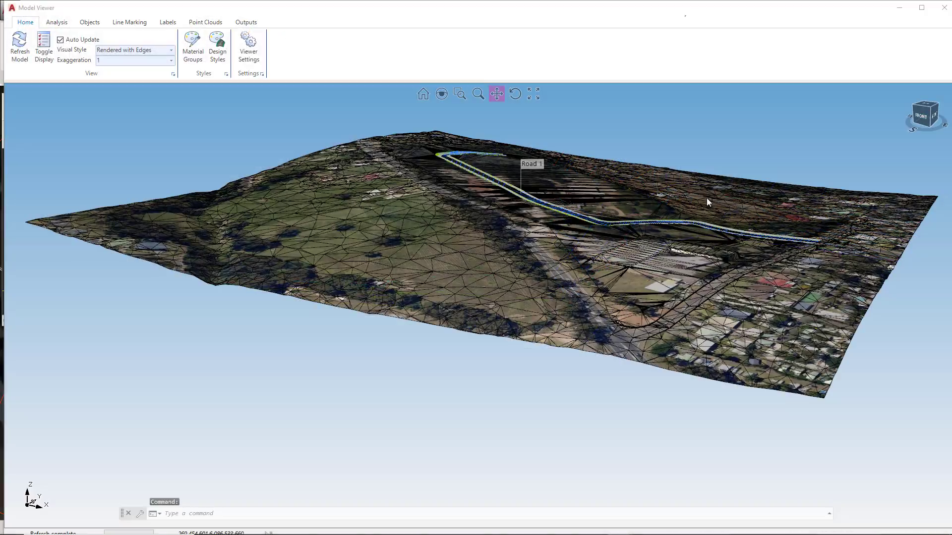
scroll(749, 228, "up", 10)
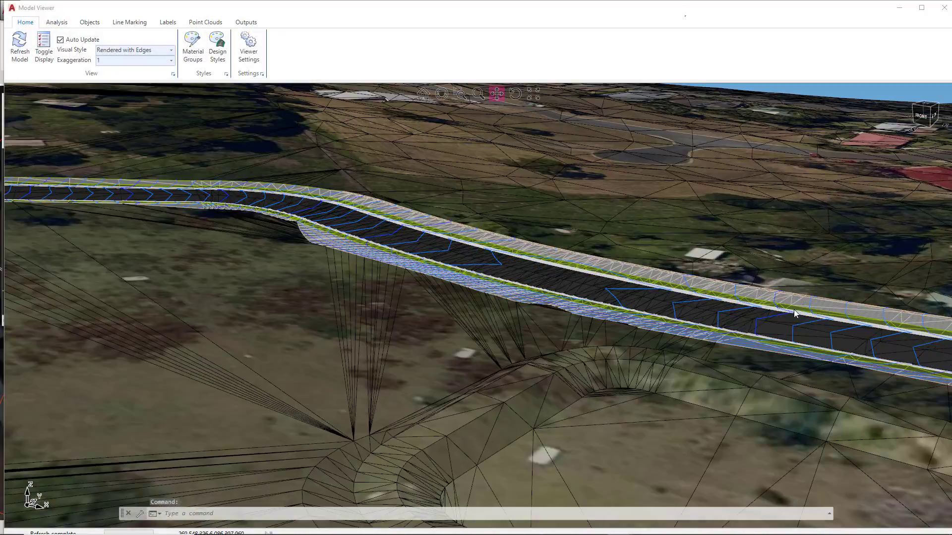
middle_click_drag(801, 298, 720, 300, "shift")
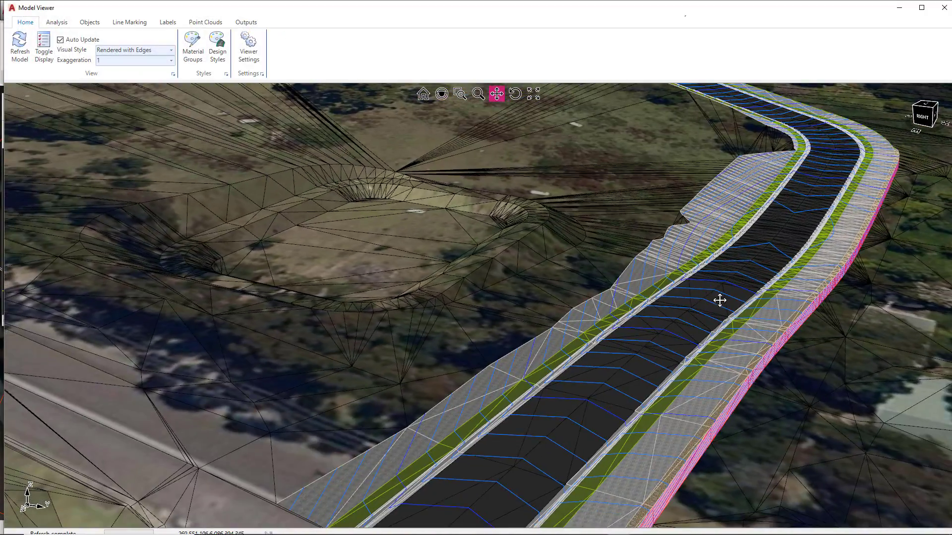